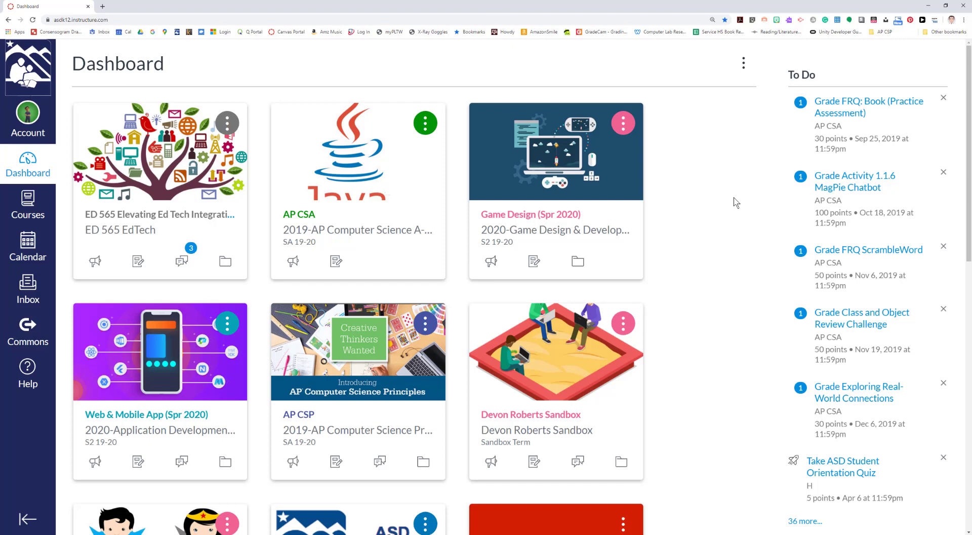
Open the Sandbox course from the Dashboard and go to its Gradebook
click(527, 415)
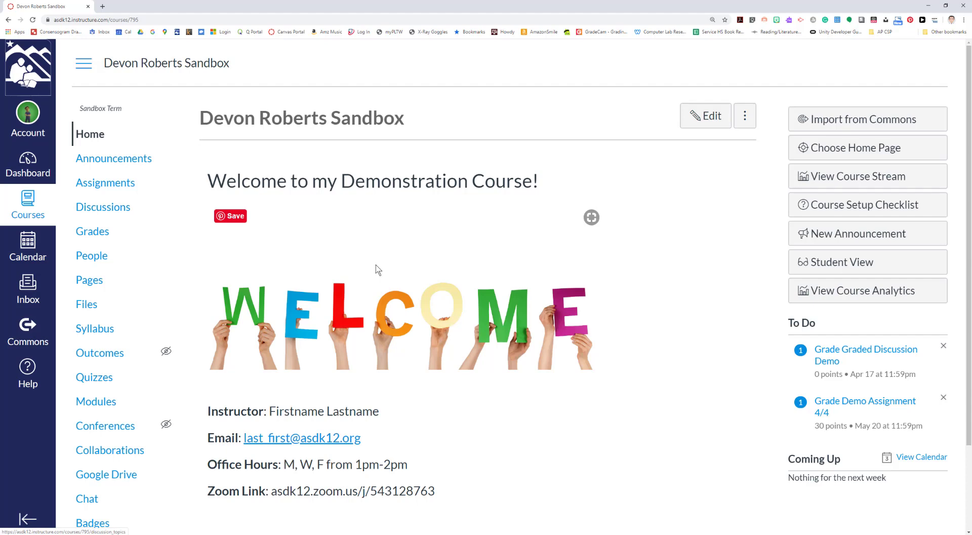
click(98, 235)
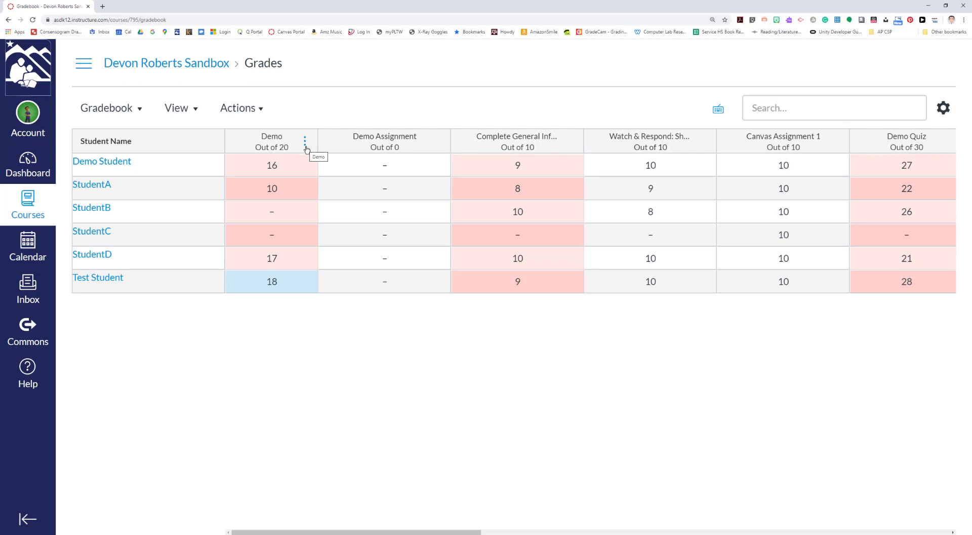
Preview the Demo 'No submission for Demo' message draft, close it unsent, and reopen Demo's column menu
click(305, 146)
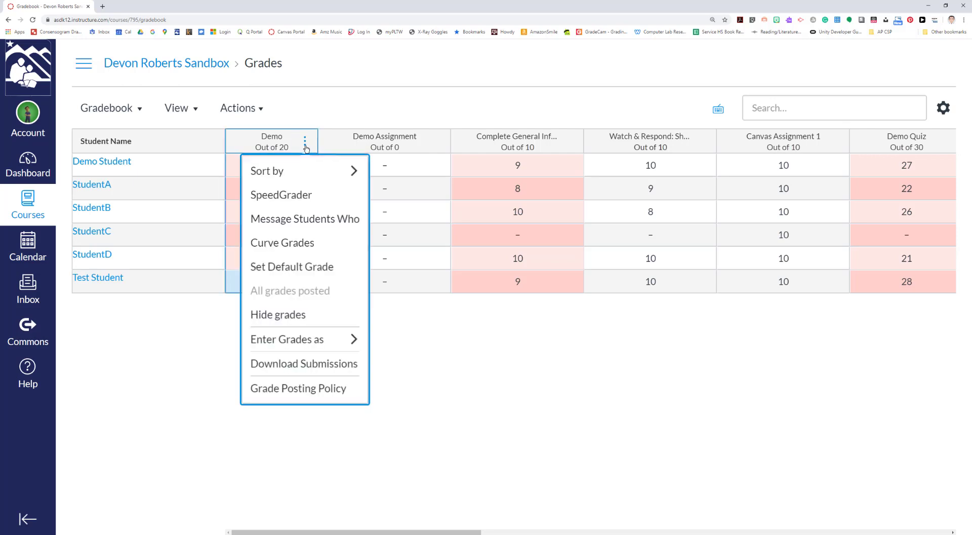
click(283, 219)
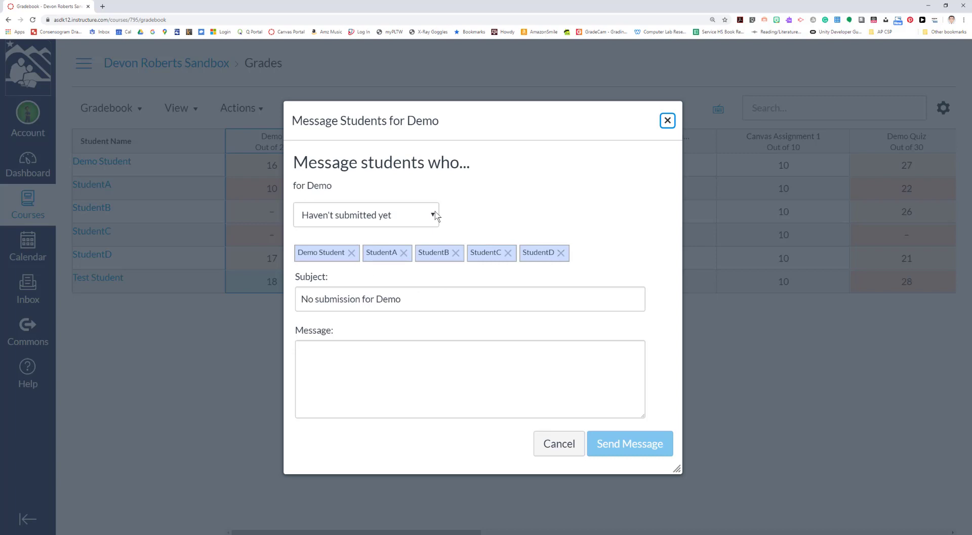
click(667, 121)
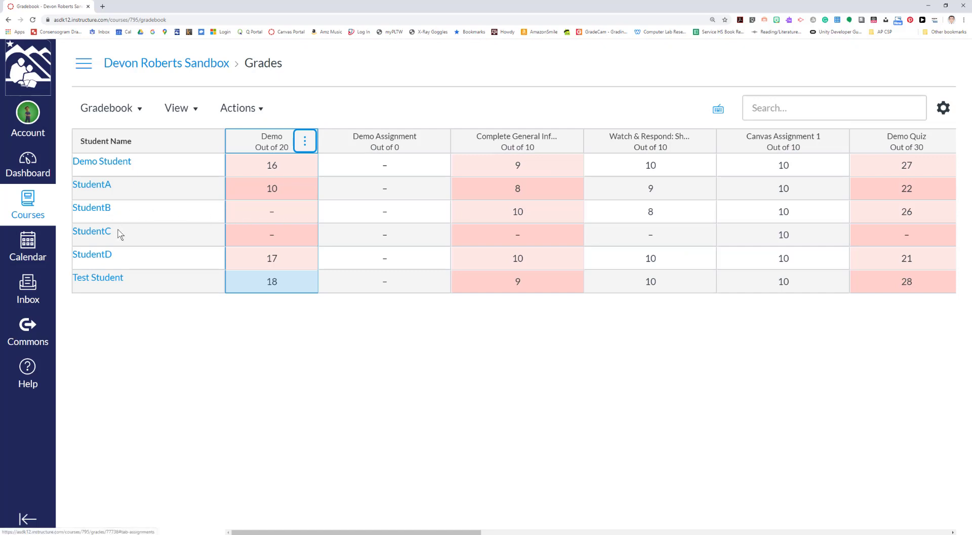
click(305, 142)
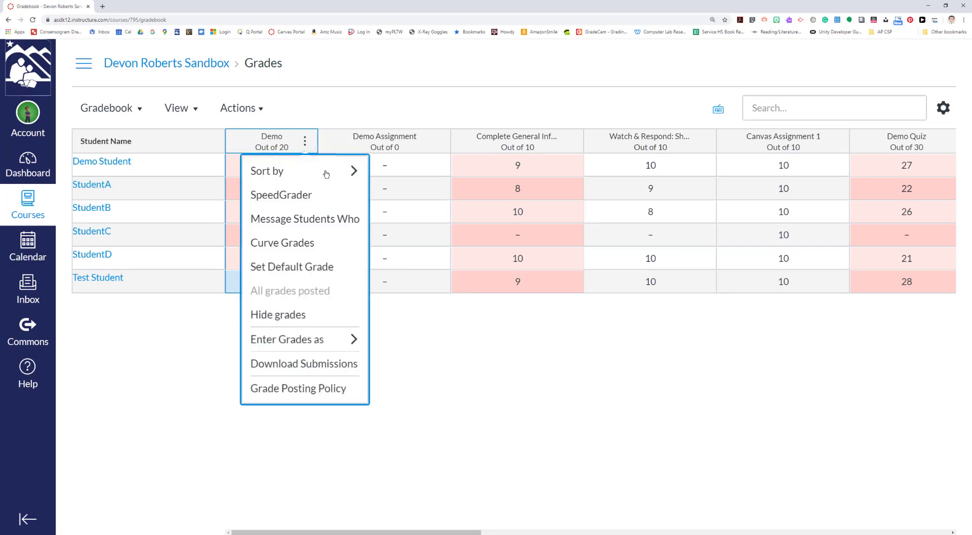
Start a Demo message, remove StudentA, Demo Student and StudentD, keeping subject 'No submission for Demo'
click(317, 219)
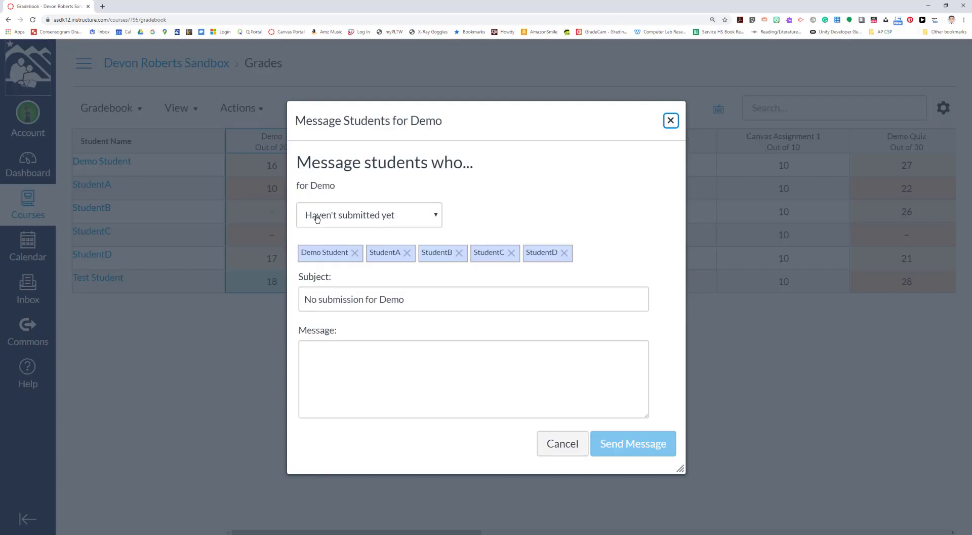
click(407, 253)
click(354, 252)
click(443, 252)
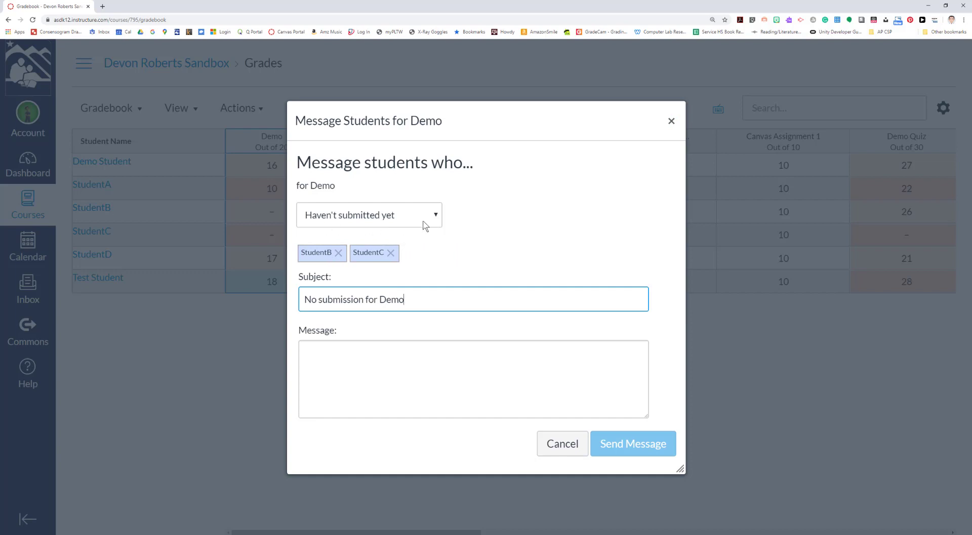
drag(420, 300, 257, 302)
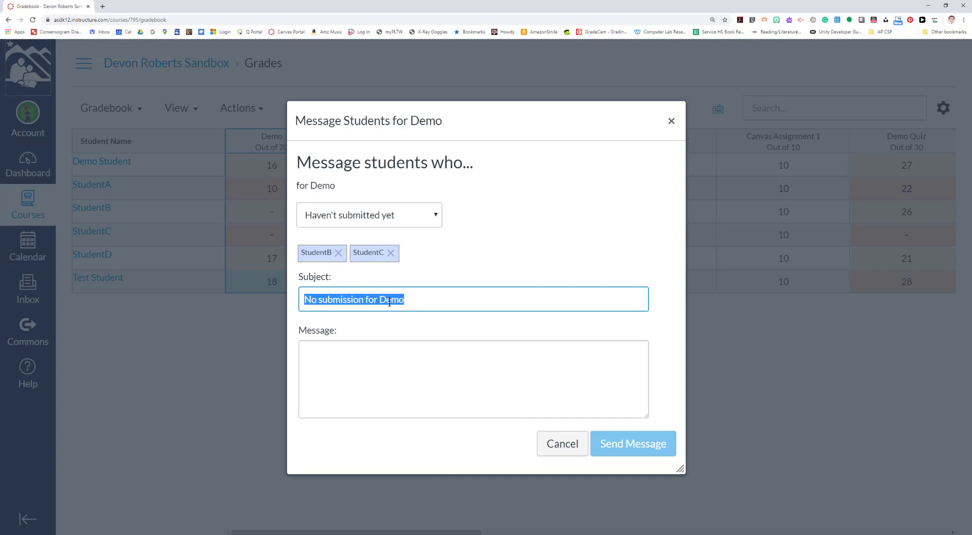
click(412, 302)
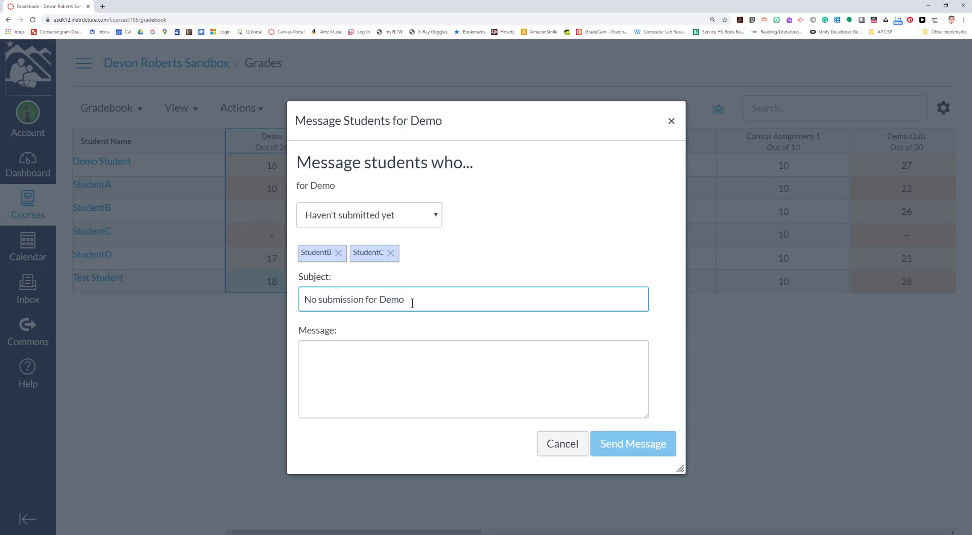
key(Tab)
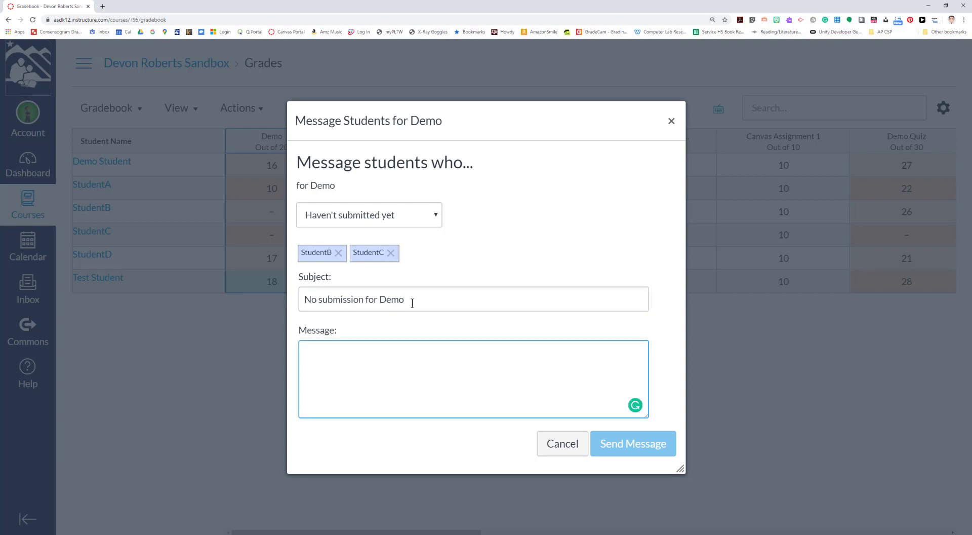
Write the completion reminder with the teacher's signature, try sending it, and close after it fails
text(Just a qu)
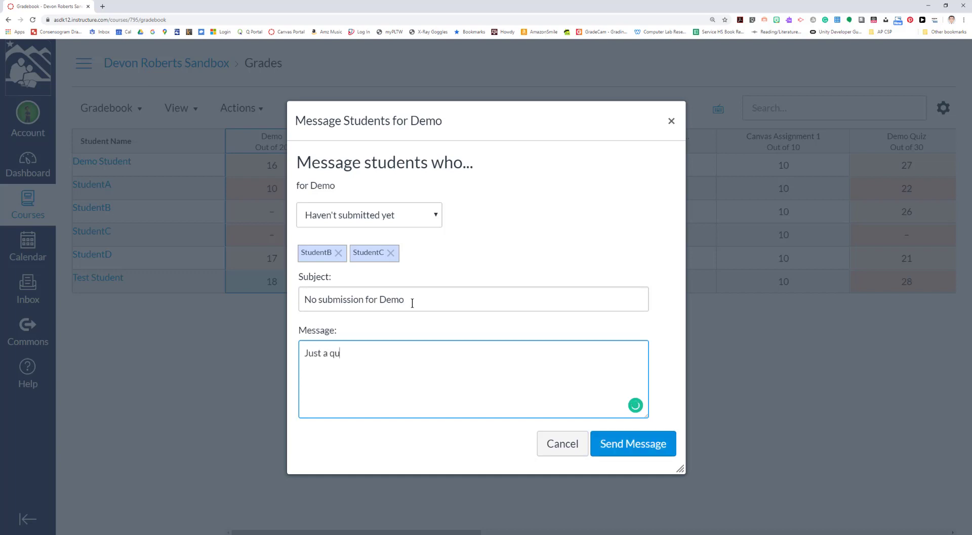
text(ick note to remind you to comp)
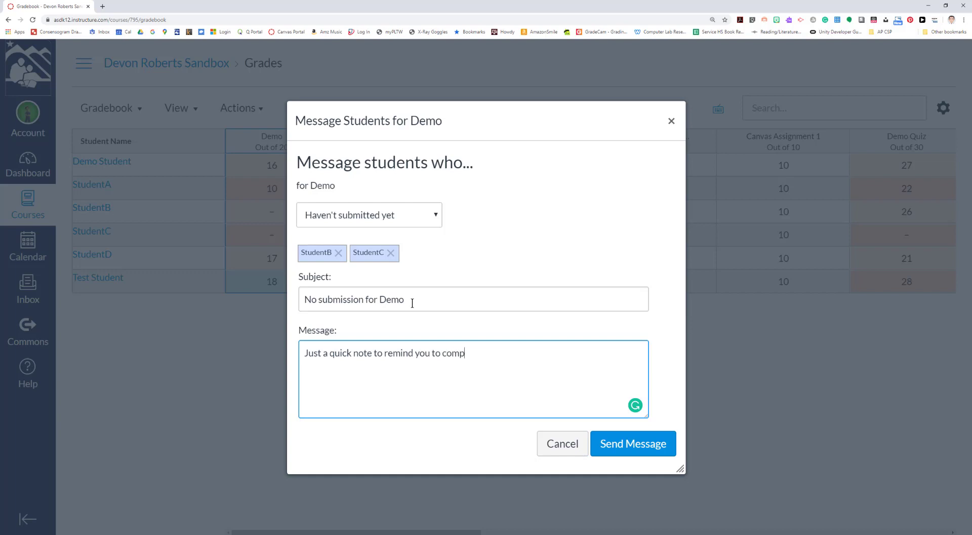
text(lete this assignment as soon as)
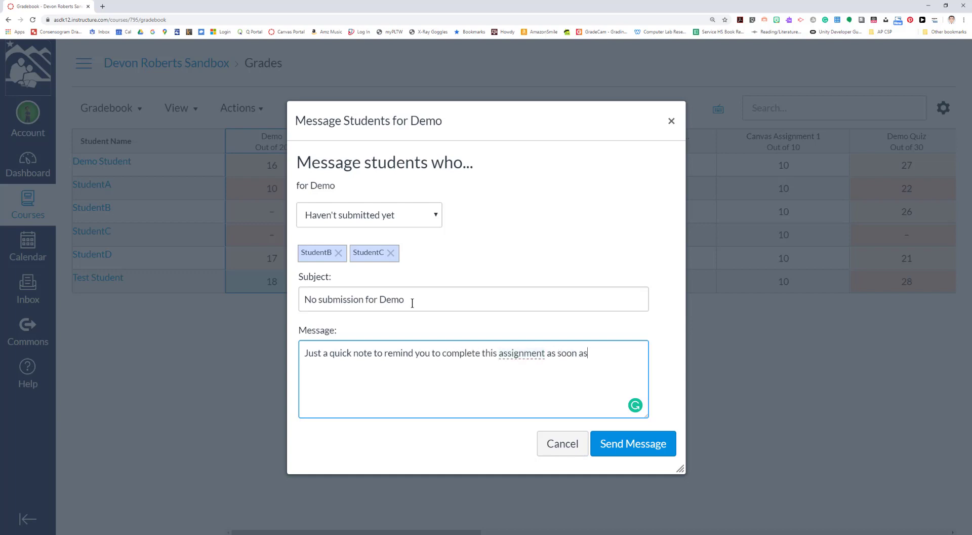
text( possible. Let me)
key(BackSpace)
key(BackSpace)
key(BackSpace)
key(BackSpace)
key(BackSpace)
key(BackSpace)
text(Let me know if yo)
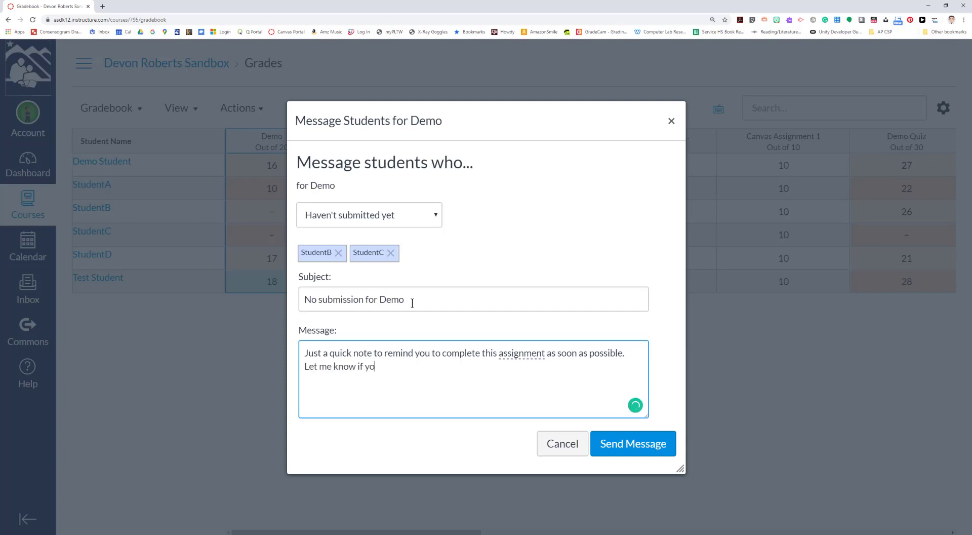
text(u have questions or n)
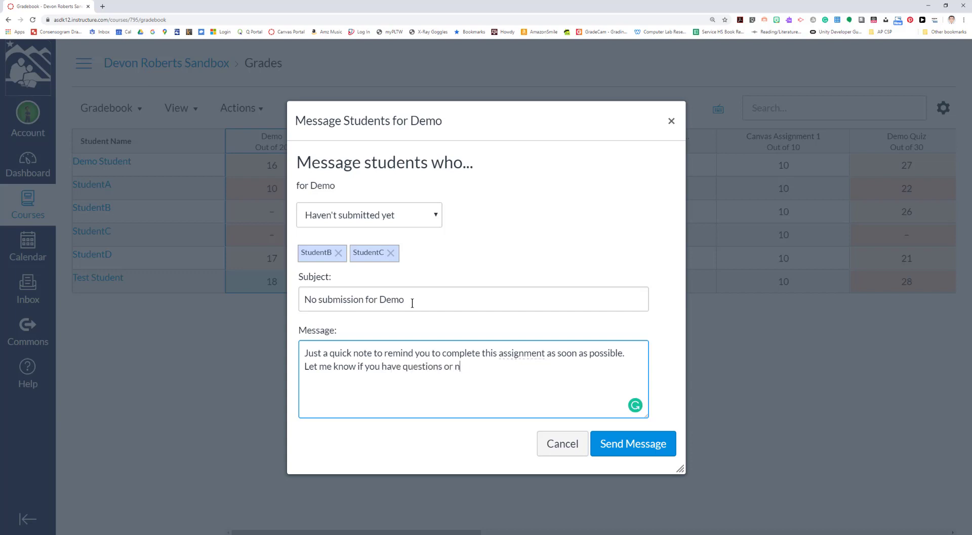
text(eed assistance.)
key(Return)
text(Mr. Roberts)
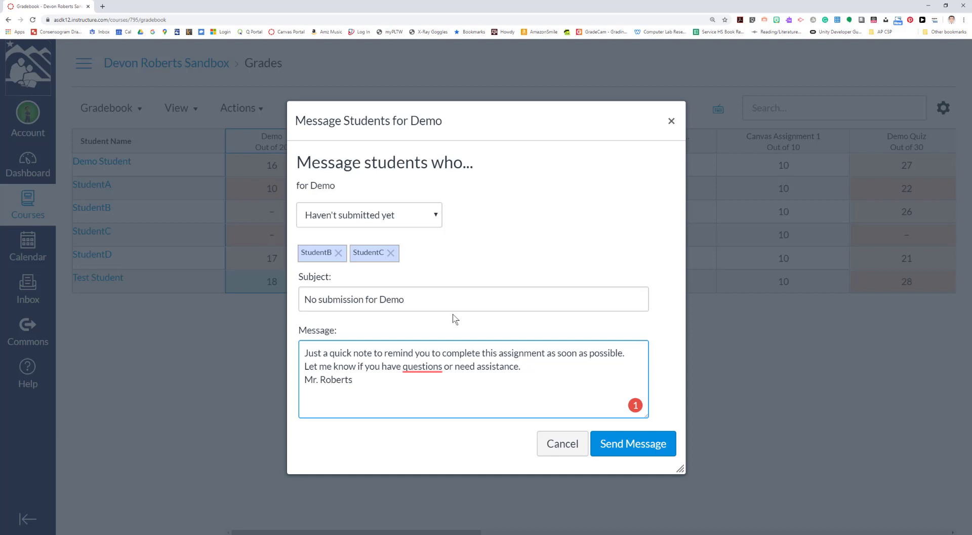
mouse_move(404, 367)
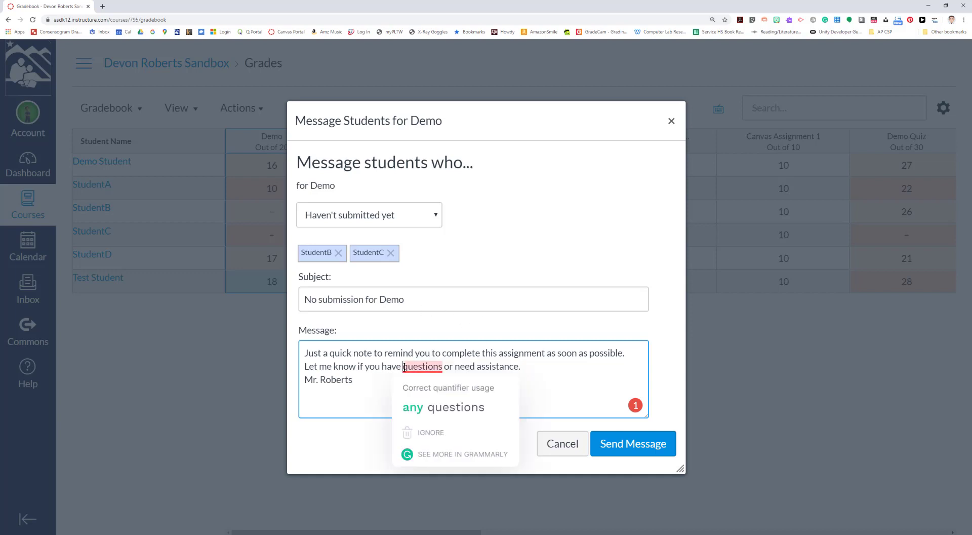
click(456, 406)
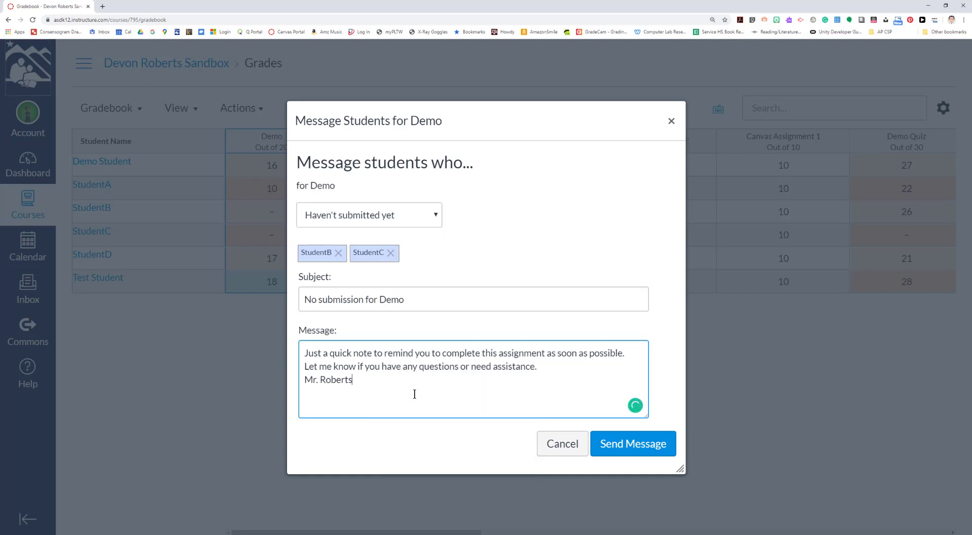
click(305, 379)
key(Return)
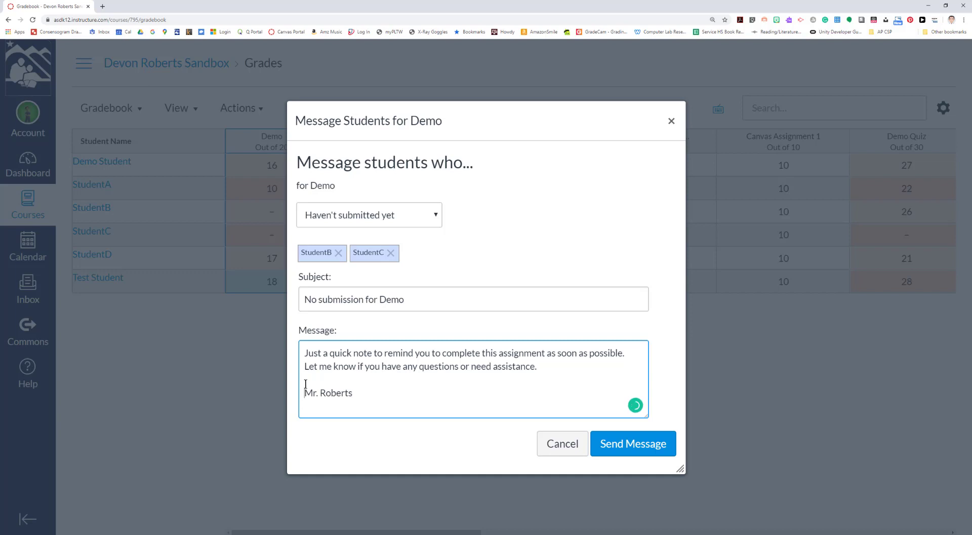
click(627, 444)
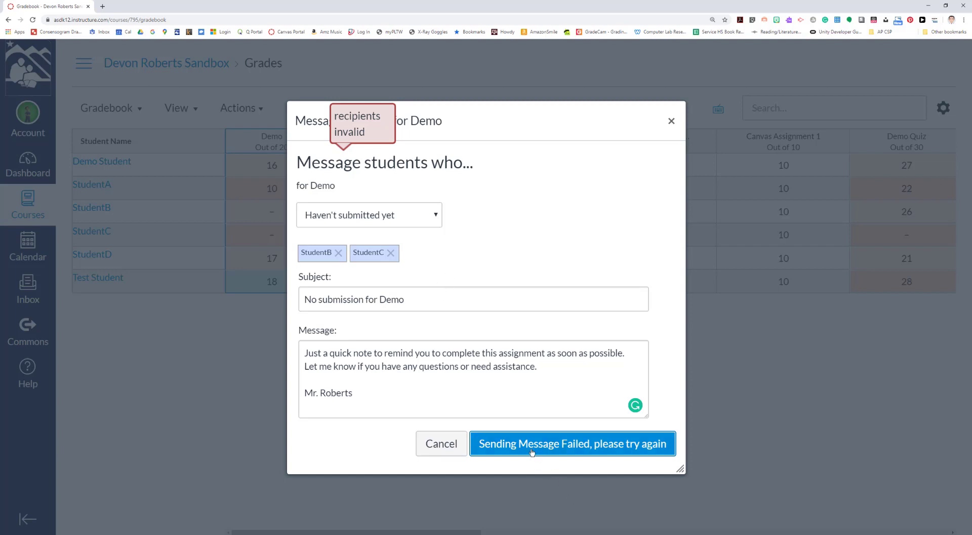
click(431, 450)
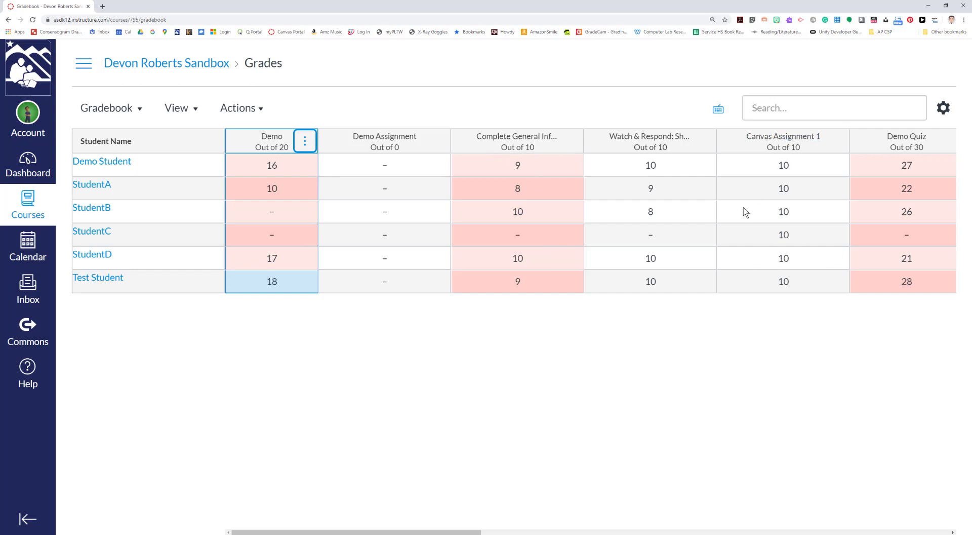
click(836, 147)
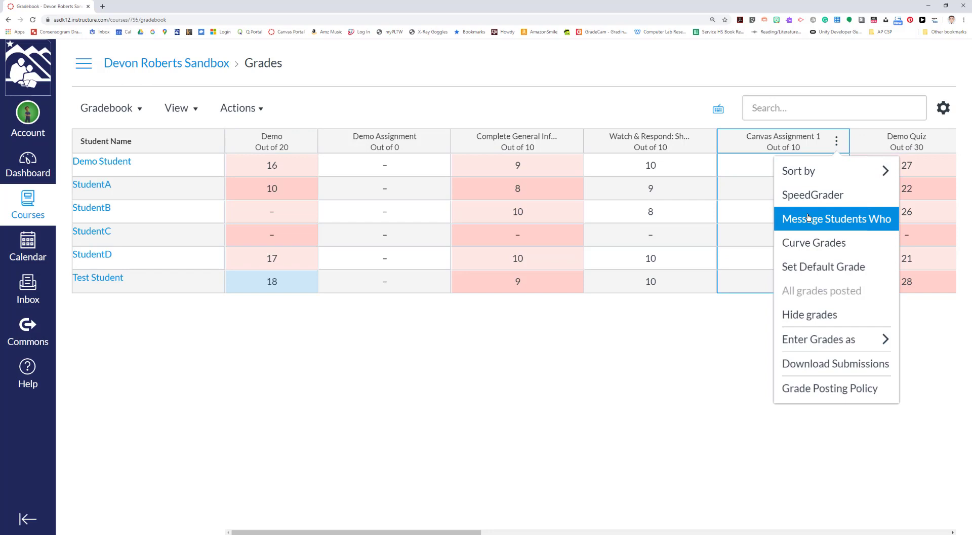
click(808, 218)
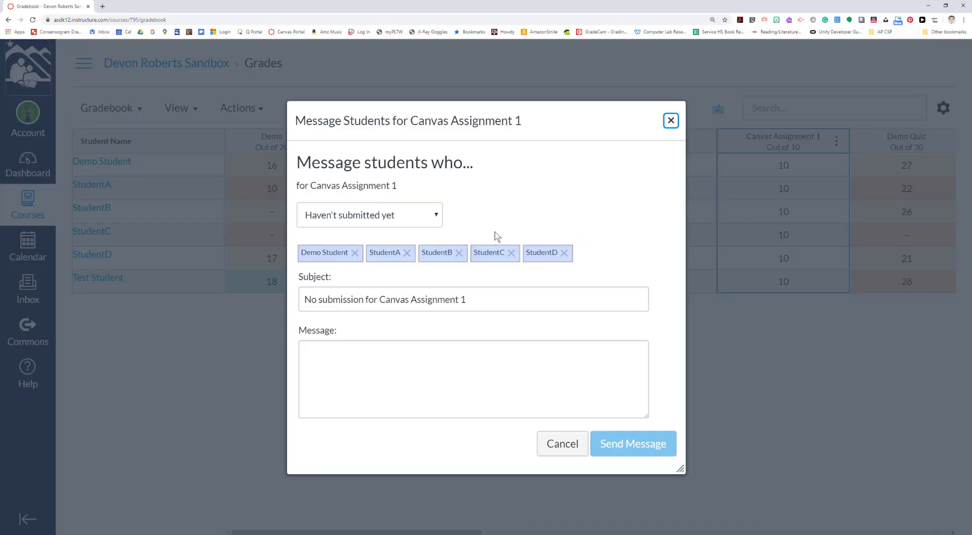
click(439, 216)
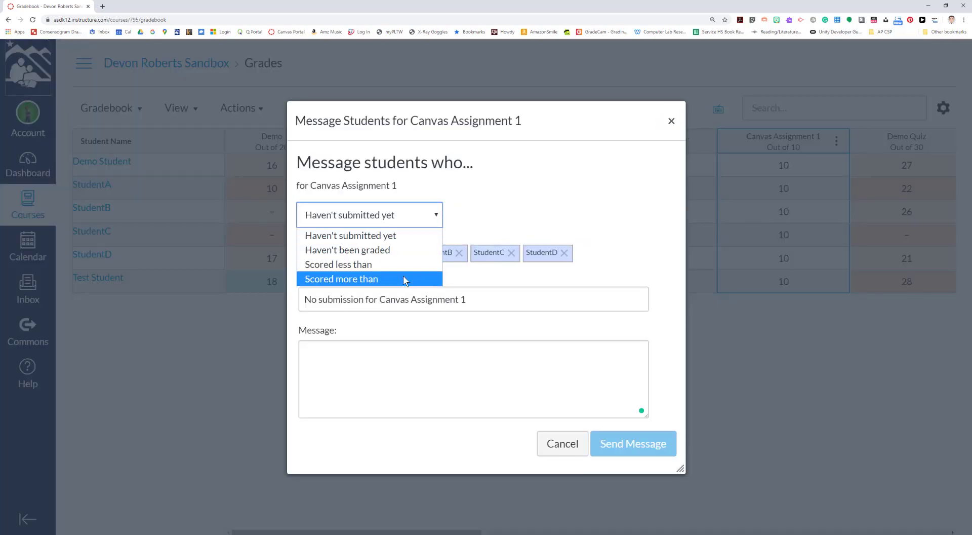
click(404, 278)
click(466, 221)
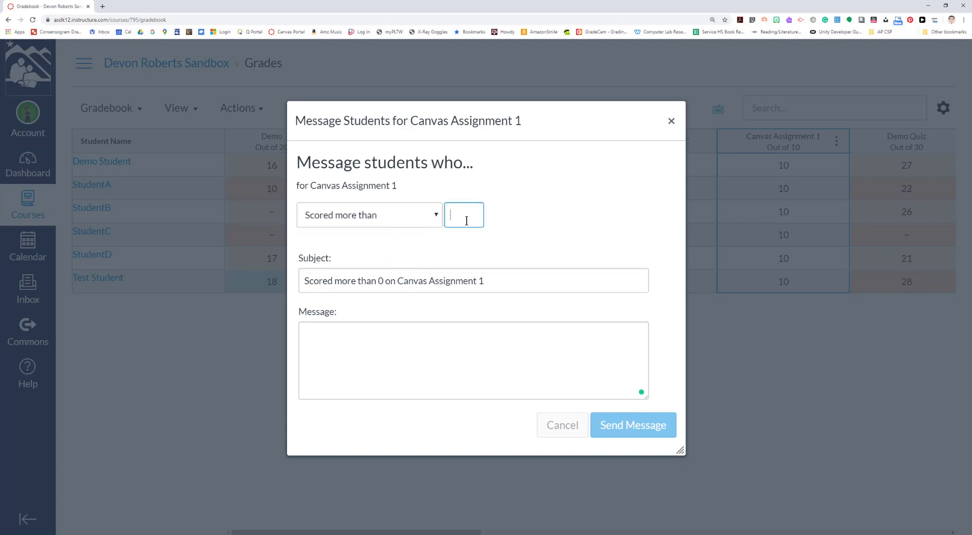
text(9)
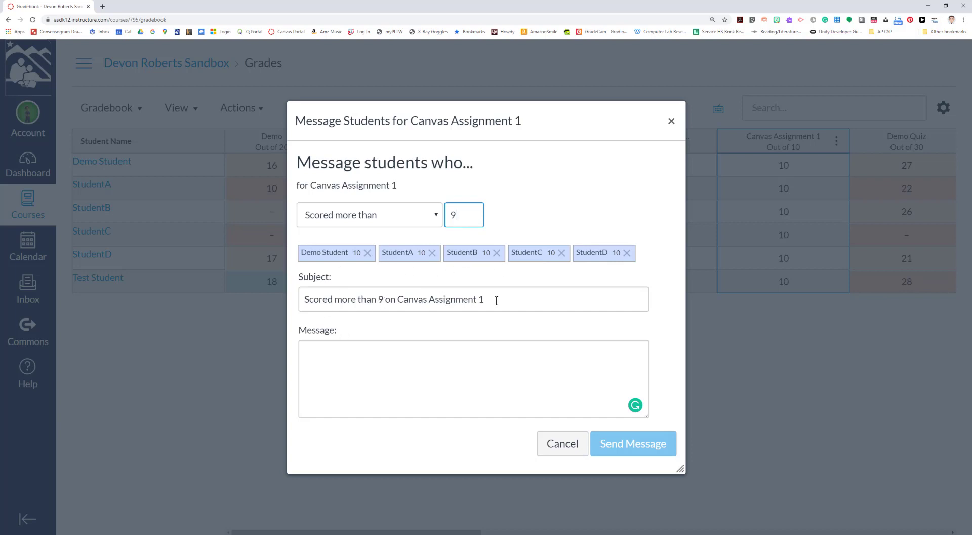
drag(395, 301, 285, 307)
text(High Scores)
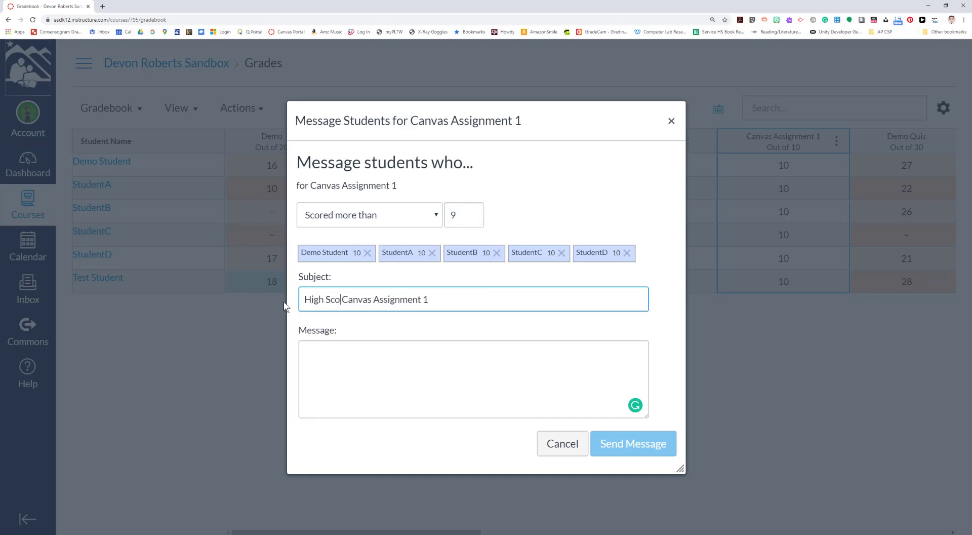
key(BackSpace)
text(on )
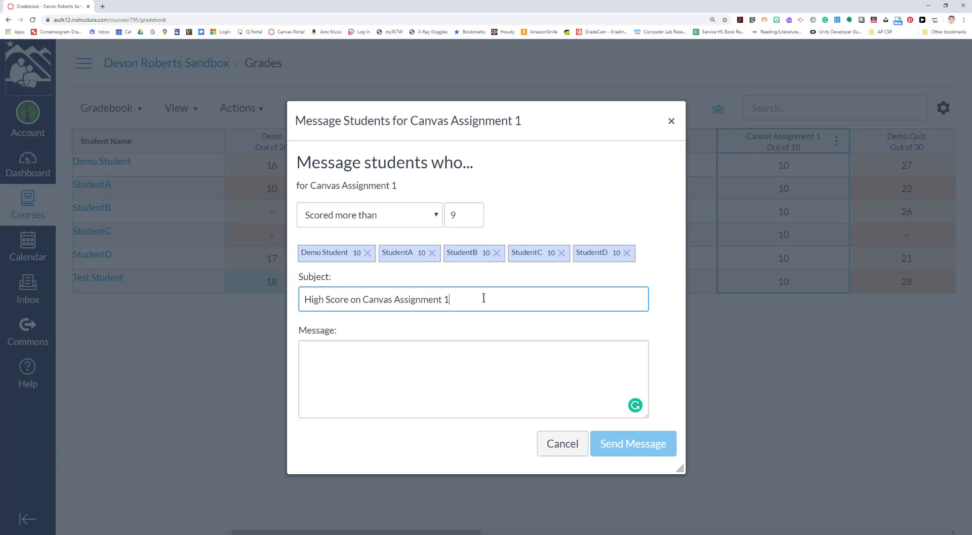
text(!)
click(432, 344)
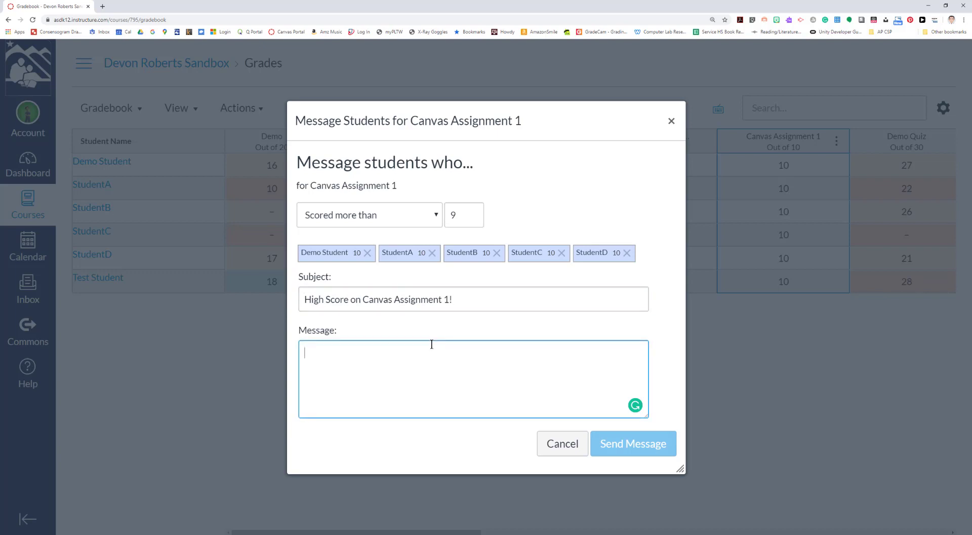
text(Congratu)
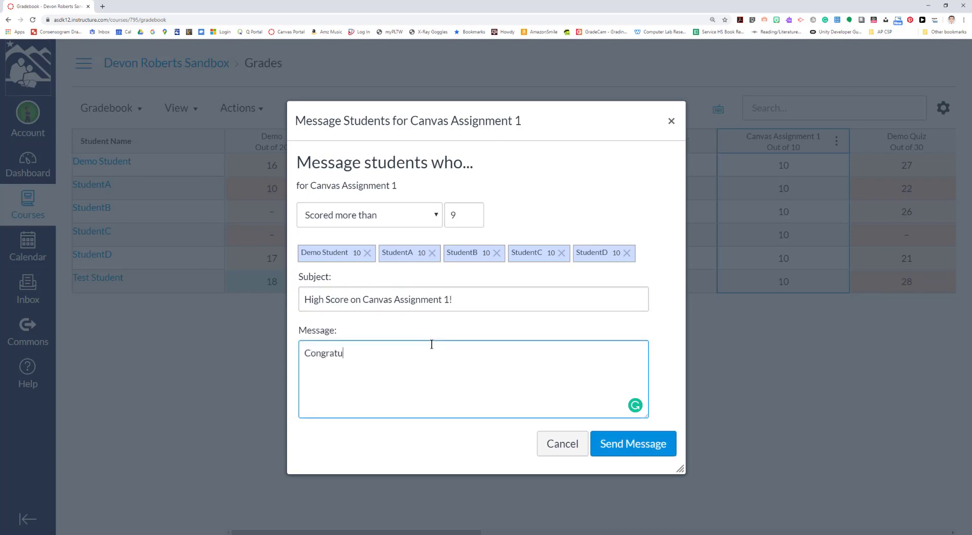
text(lations on achieving a high scor)
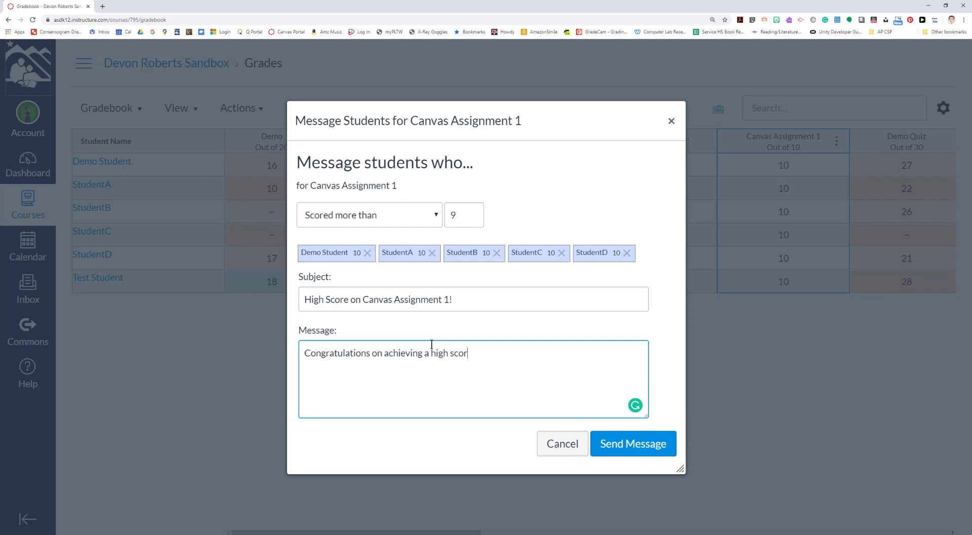
text(e on Canvas Assignment)
key(BackSpace)
key(BackSpace)
key(BackSpace)
key(BackSpace)
key(BackSpace)
key(BackSpace)
key(BackSpace)
key(BackSpace)
key(BackSpace)
key(BackSpace)
key(BackSpace)
key(BackSpace)
key(BackSpace)
key(BackSpace)
key(BackSpace)
key(BackSpace)
key(BackSpace)
text(this assi)
text(gnment! )
text(Keep up the g)
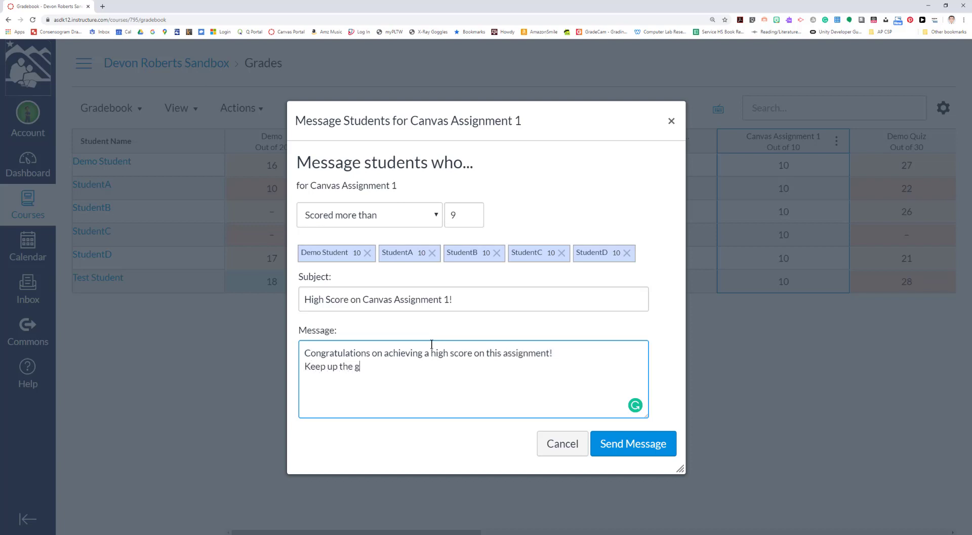
text(reat )
text(work!  )
text(Mr. Robert)
text(s)
click(563, 444)
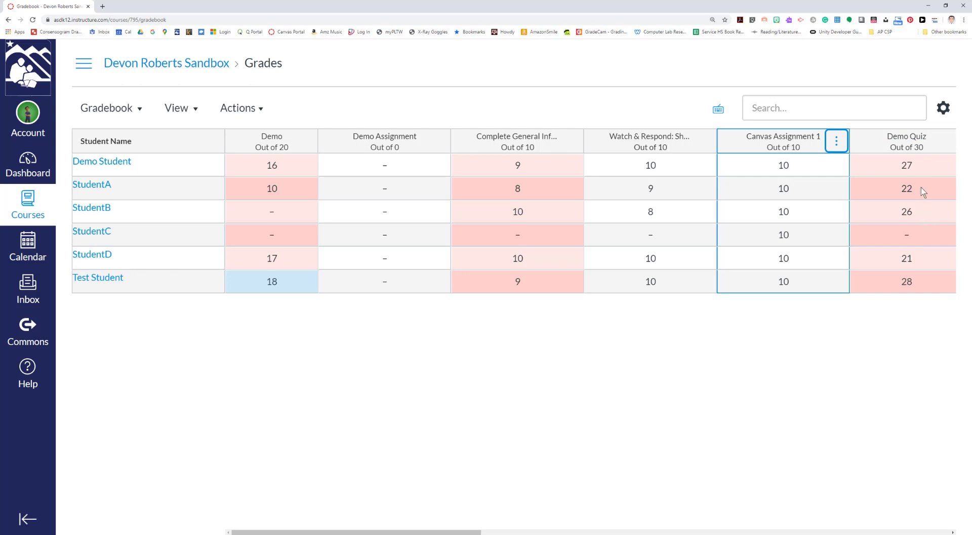
click(950, 142)
Message Demo Quiz students who scored less than 24
click(899, 219)
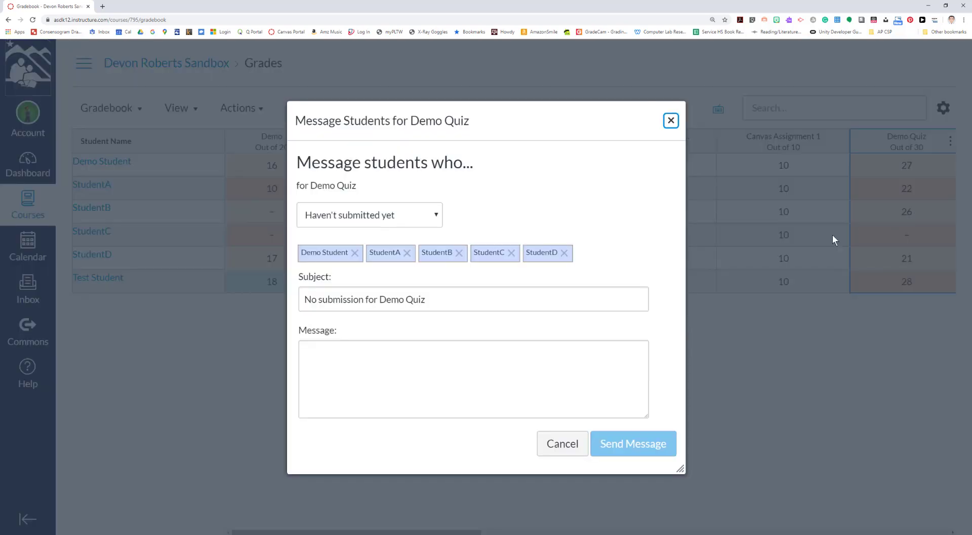
click(433, 215)
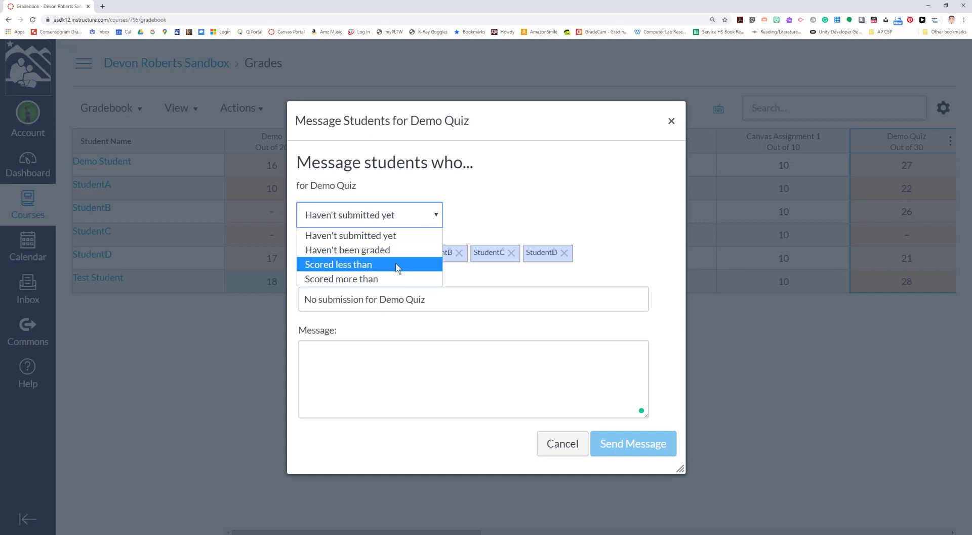
click(394, 264)
drag(459, 222, 445, 218)
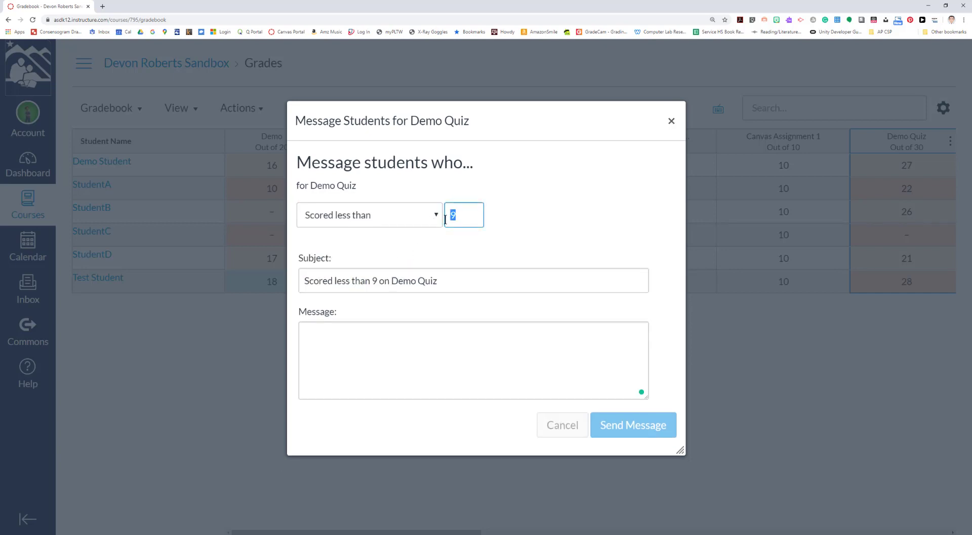
text(24)
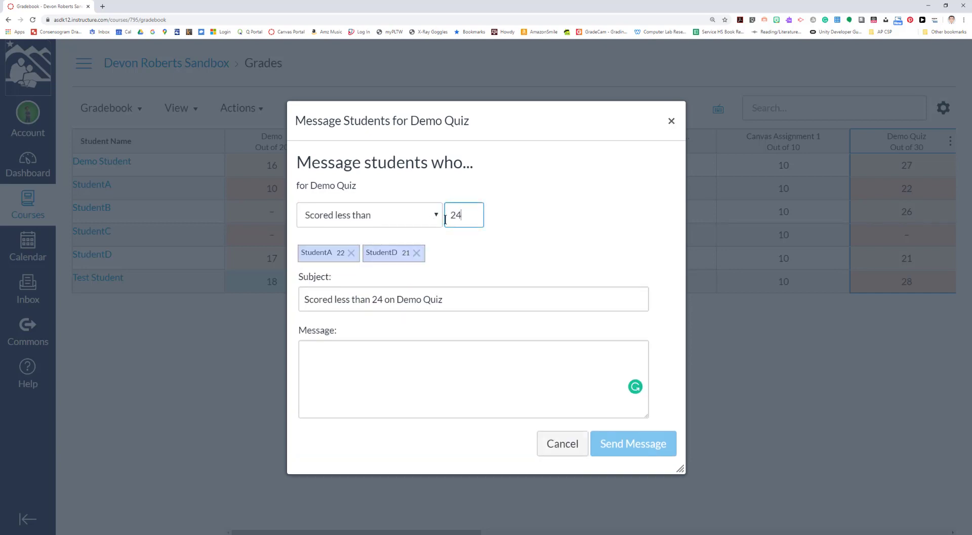
Write 'Please consider retaking this quiz to improve your score.' followed by the teacher's signature
click(429, 350)
text(P)
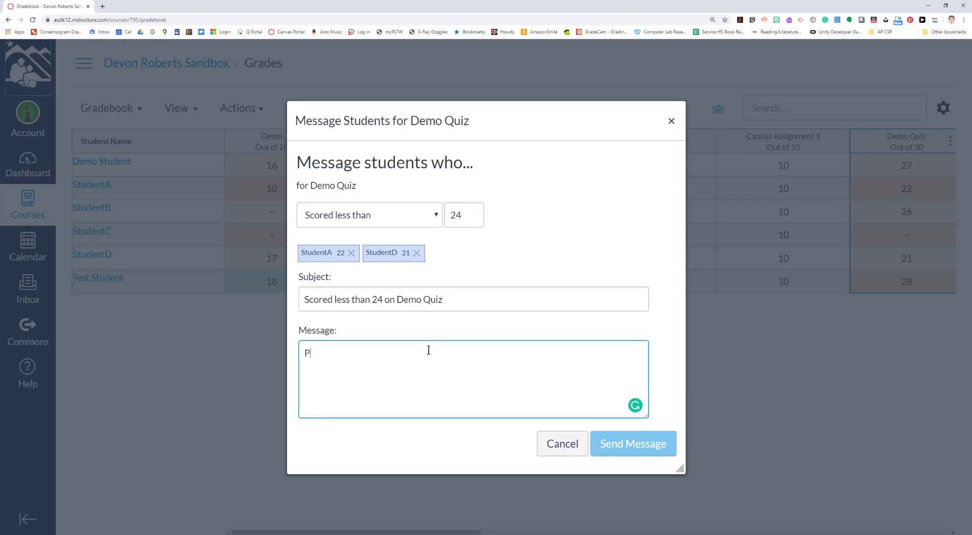
text(lease consider re)
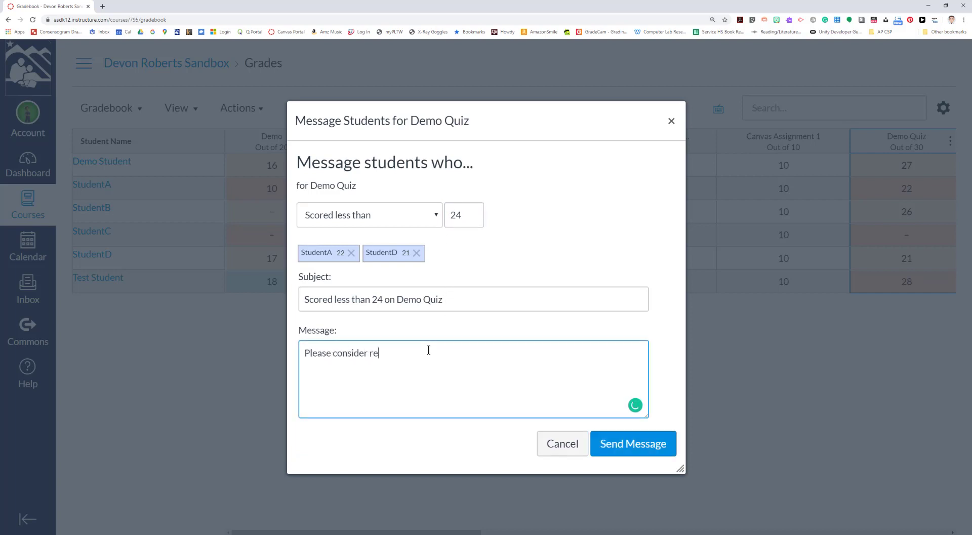
text(taking this quiz to improve your socre.)
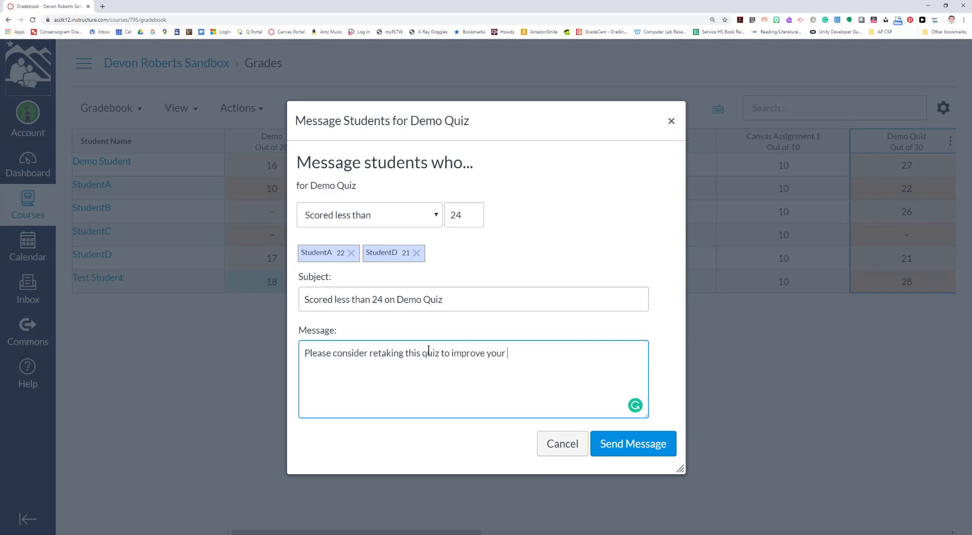
key(BackSpace)
key(BackSpace)
key(BackSpace)
key(BackSpace)
key(BackSpace)
text(core.)
key(Return)
key(Return)
text(Mr. Roberts)
click(416, 366)
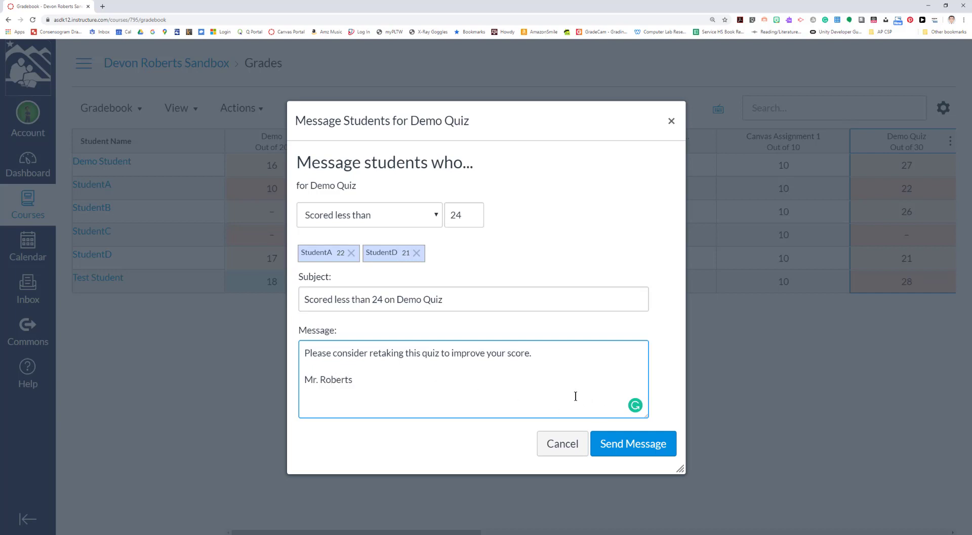